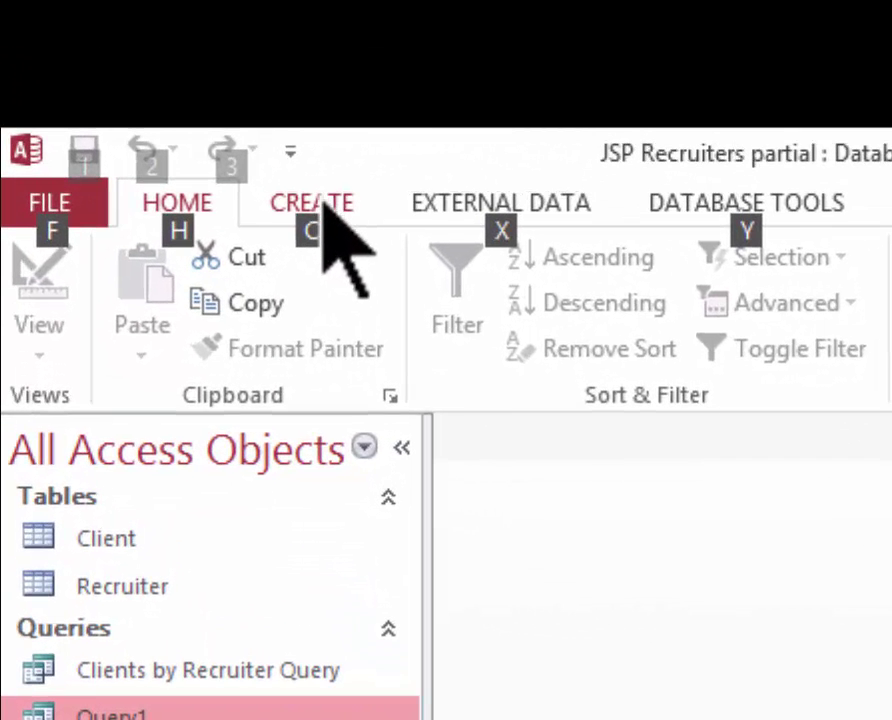
- Create a new query in Design view and move the Show Table dialog up, clear of the design grid
left_click(322, 200)
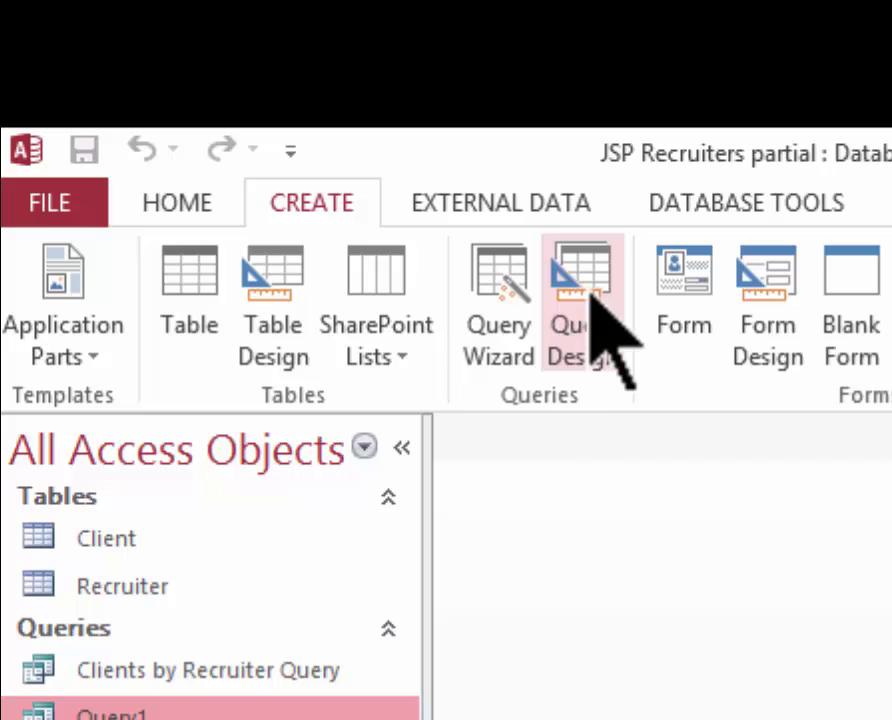
left_click(603, 294)
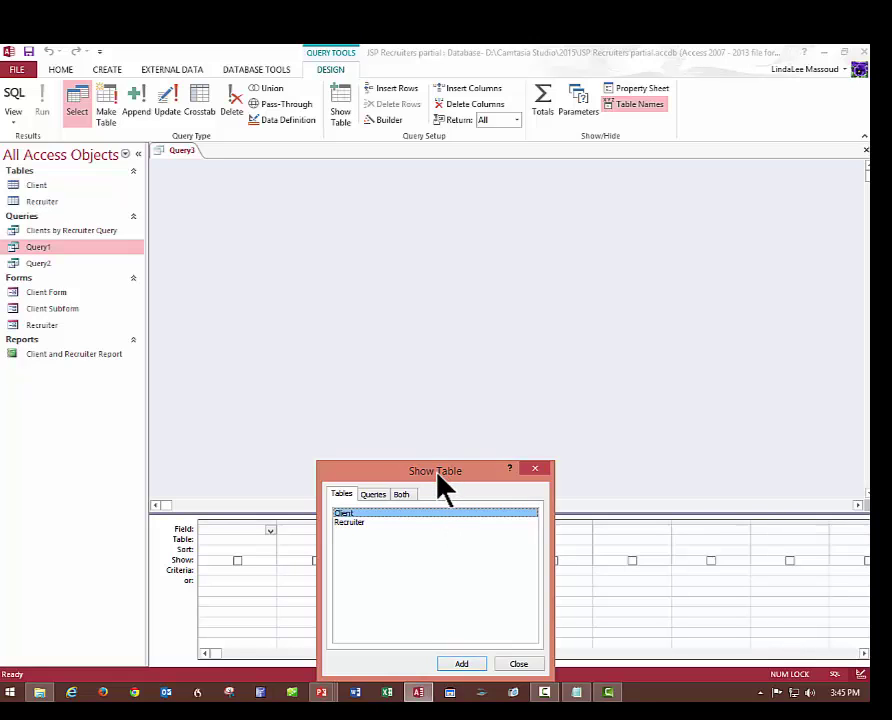
left_click_drag(438, 476, 520, 214)
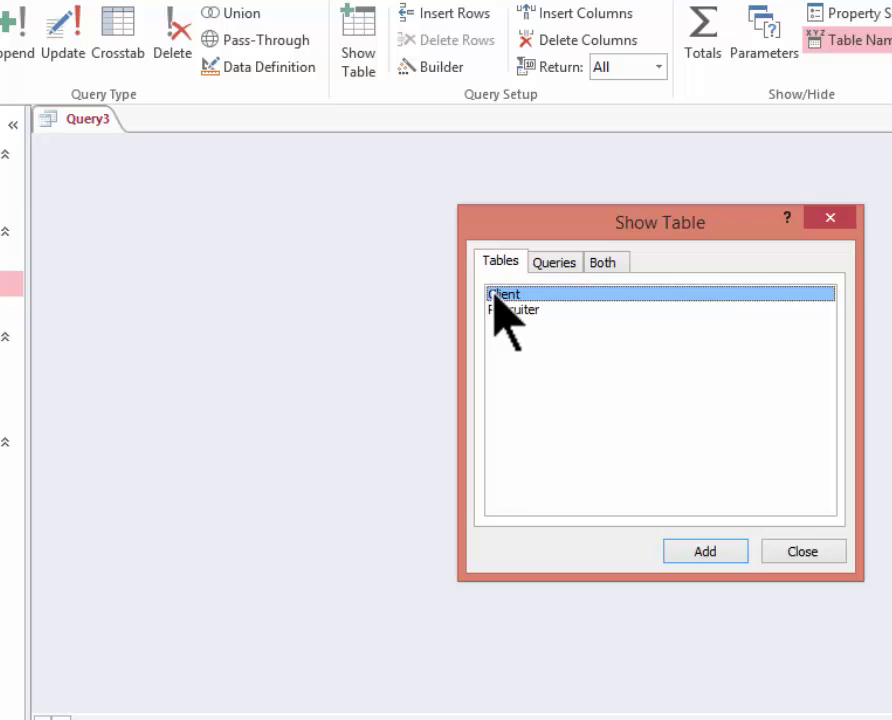
- Add the Client table to the query twice and close the table selection dialog
left_click(704, 551)
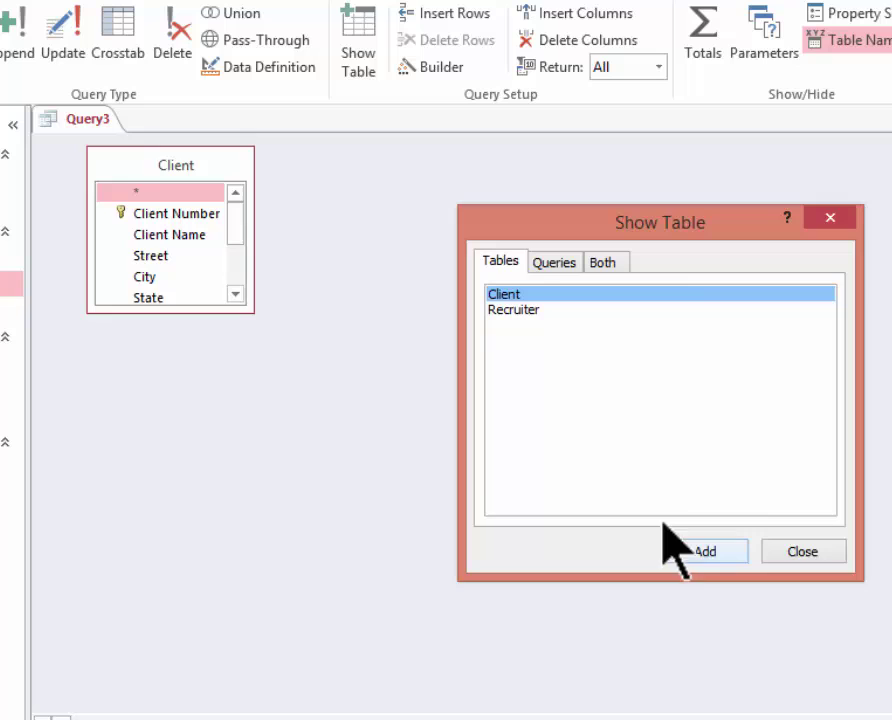
left_click(545, 290)
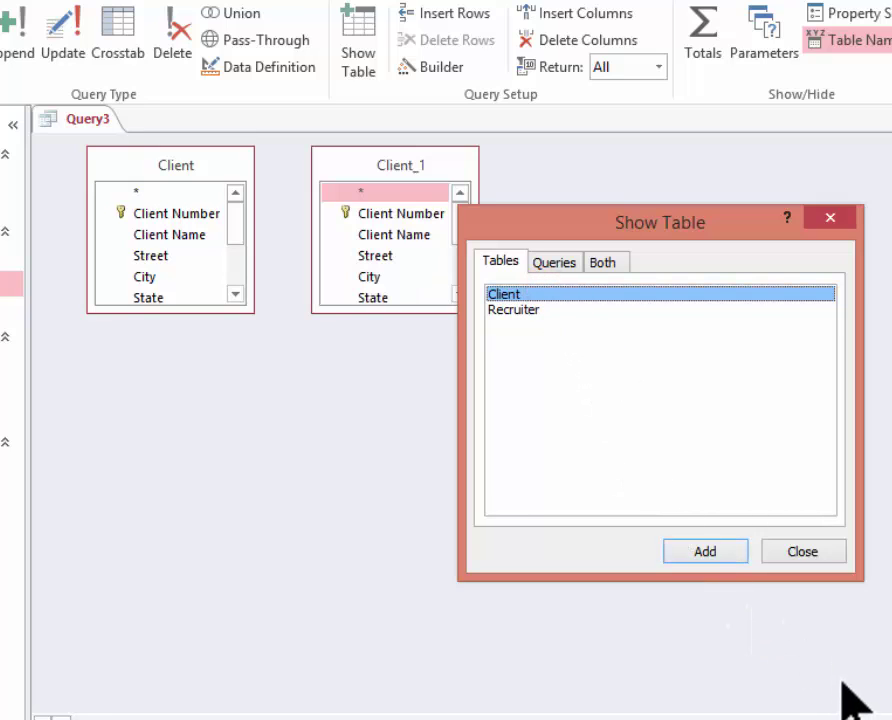
left_click(797, 548)
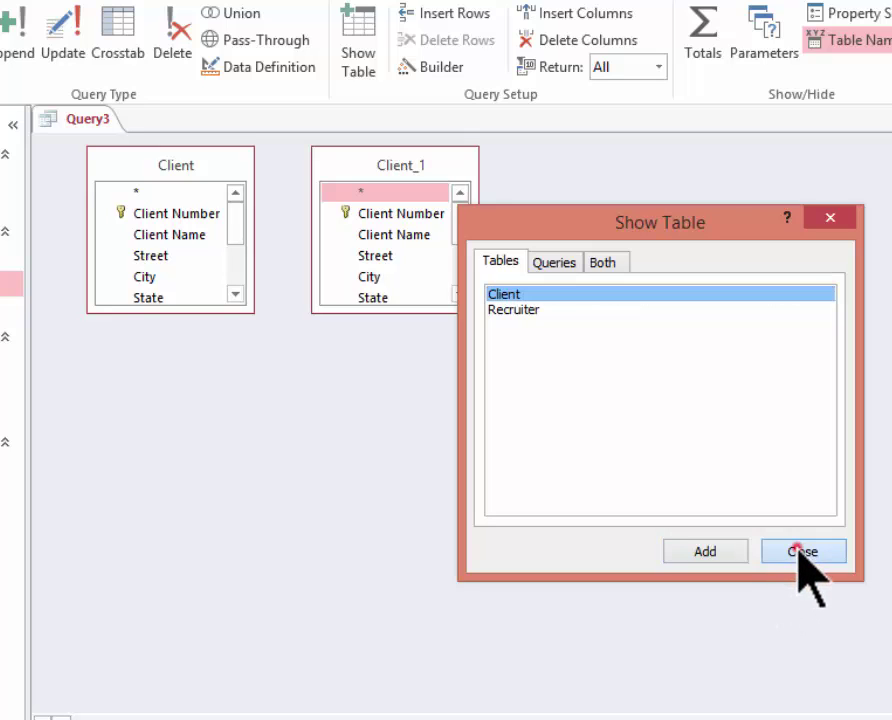
- Remove both copies of the Client table from the query design
left_click(387, 158)
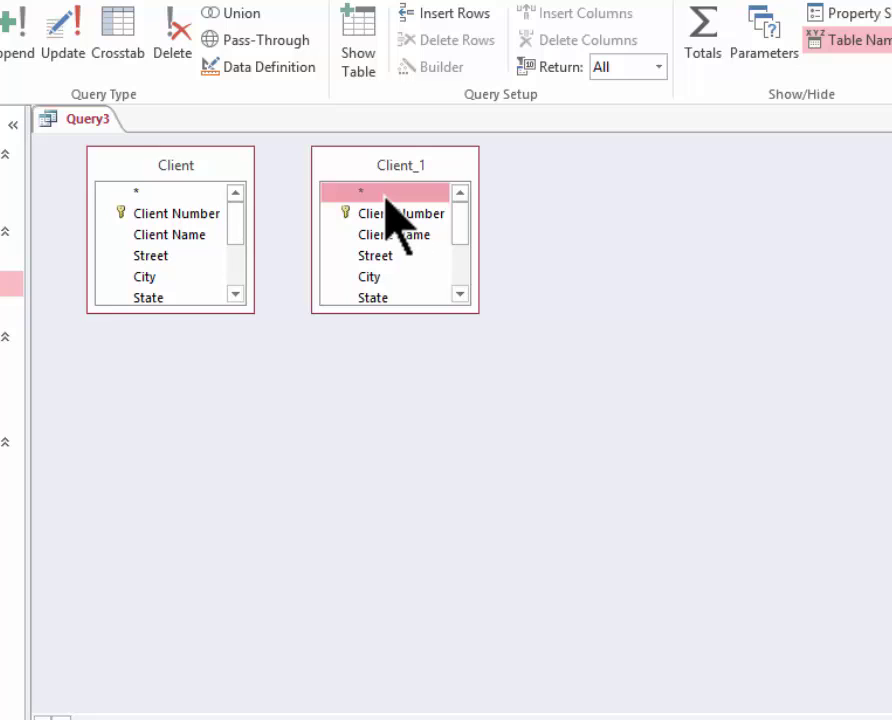
key("Delete")
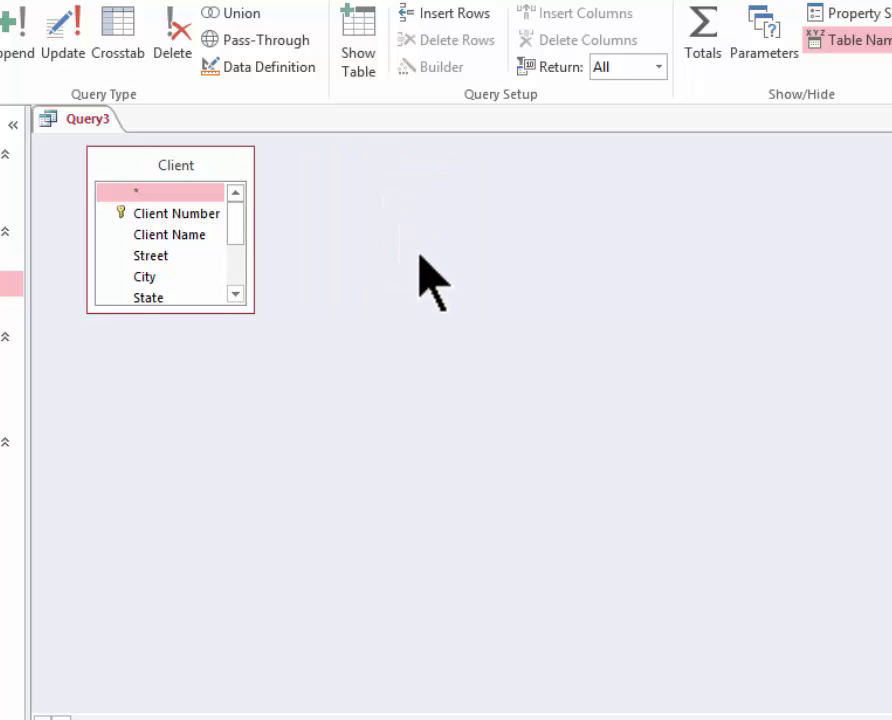
left_click(194, 150)
key("Delete")
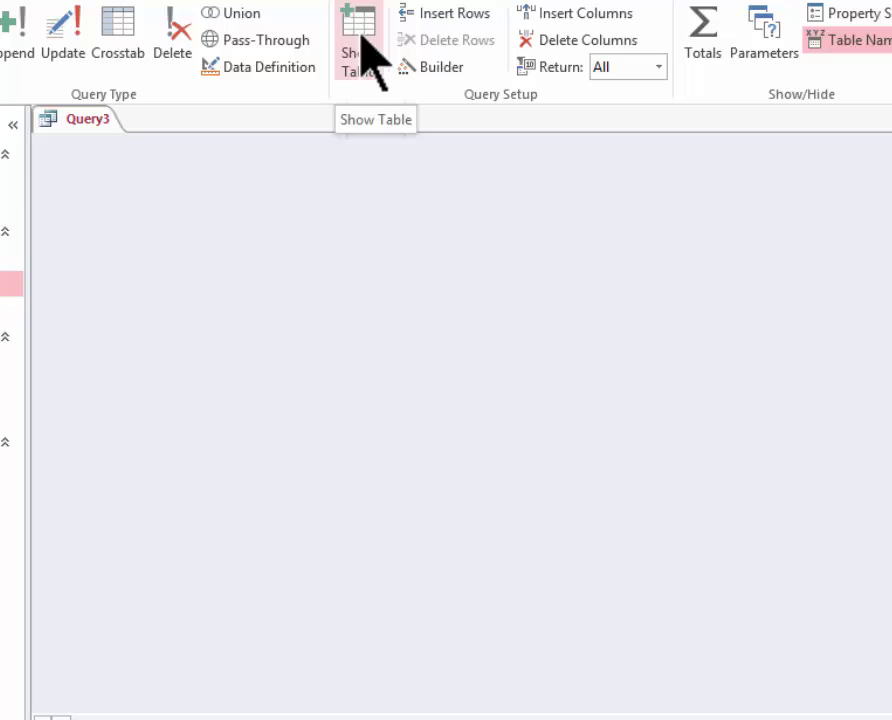
- Reopen the table selection for the empty query, add the Client table once and close the dialog
right_click(340, 237)
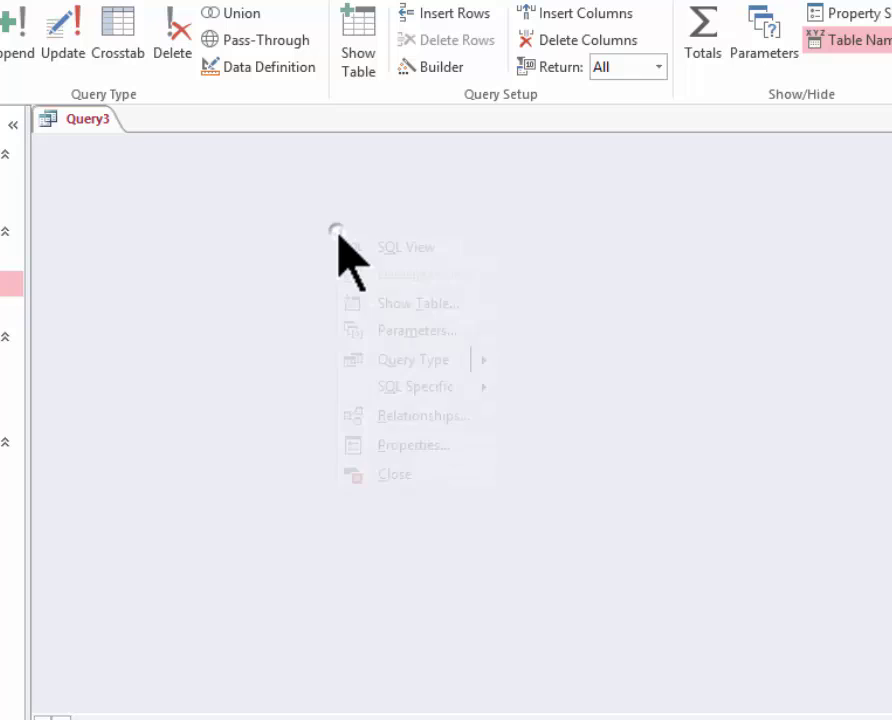
left_click(410, 306)
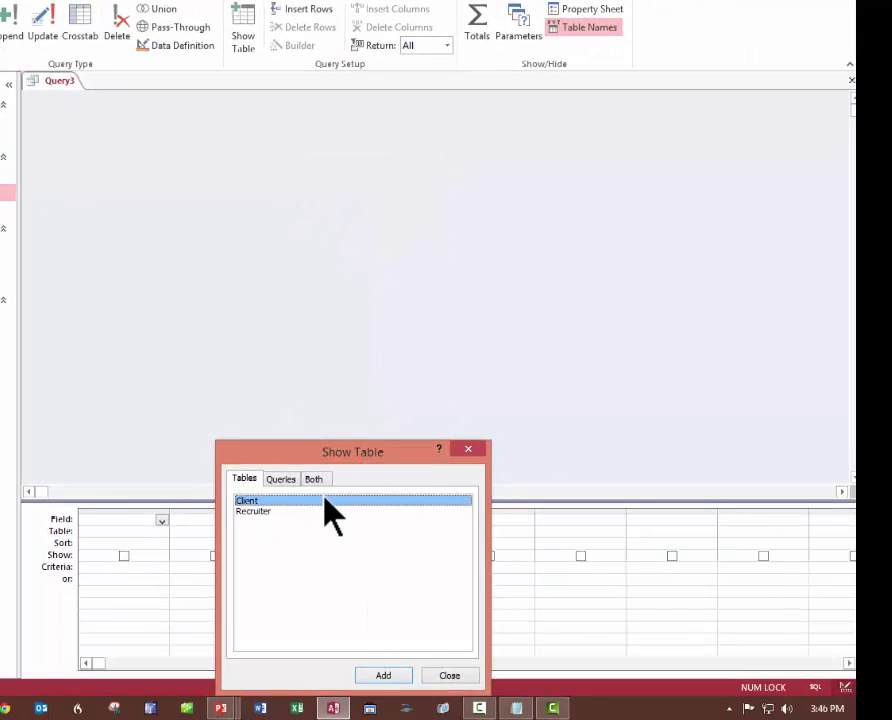
left_click(383, 676)
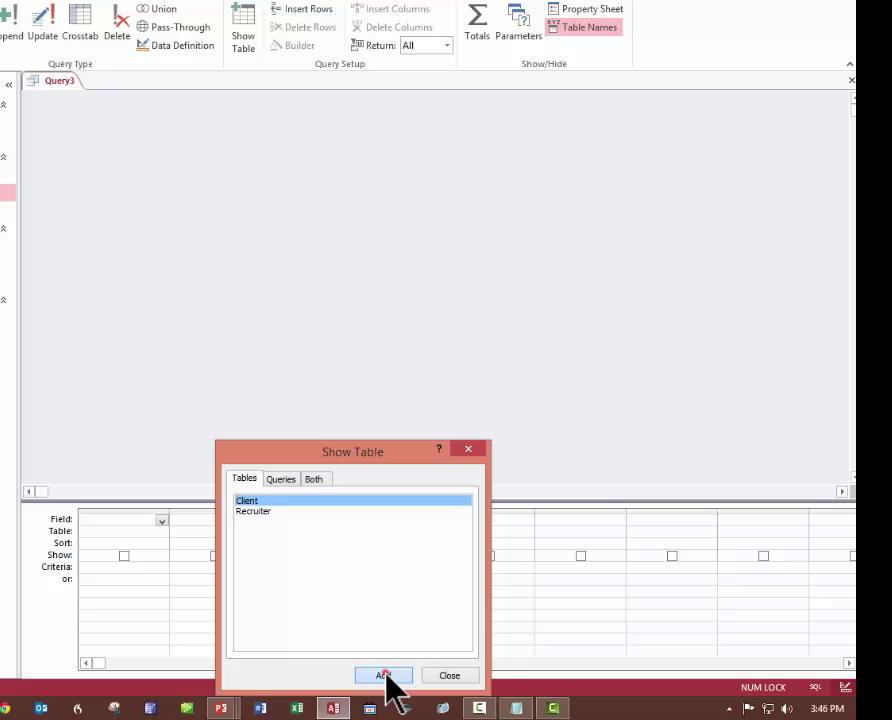
left_click(464, 679)
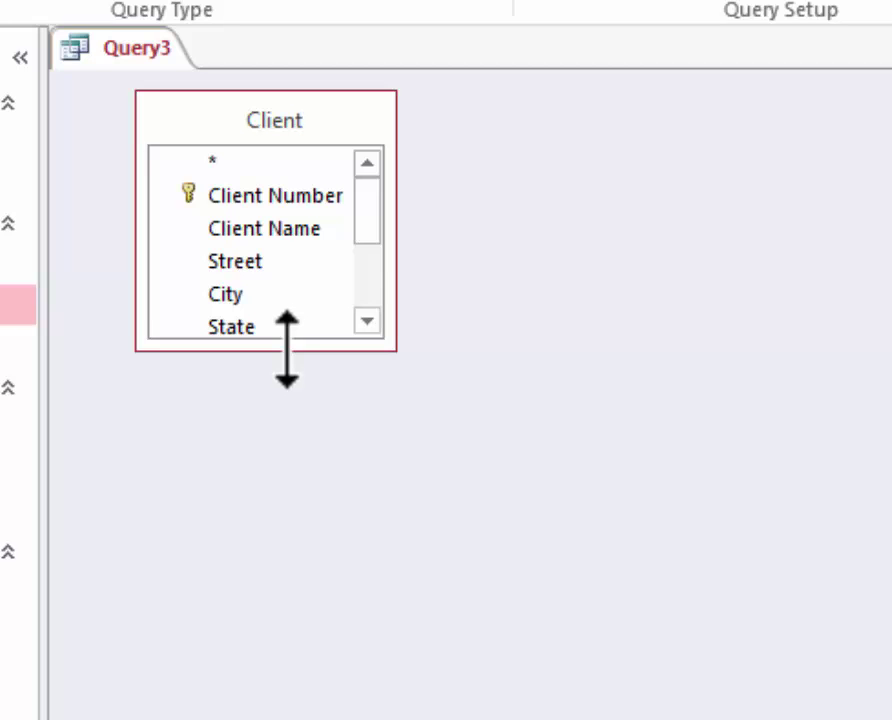
- Enlarge the Client field list to fit all its fields and raise the divider above the design grid
left_click(291, 356)
left_click_drag(288, 354, 307, 482)
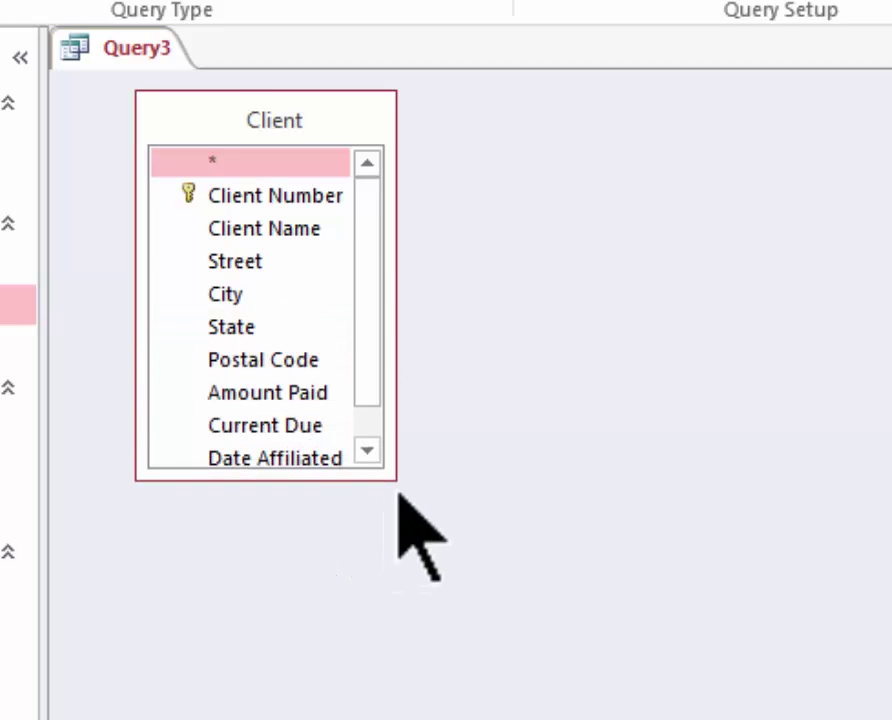
left_click_drag(394, 473, 460, 552)
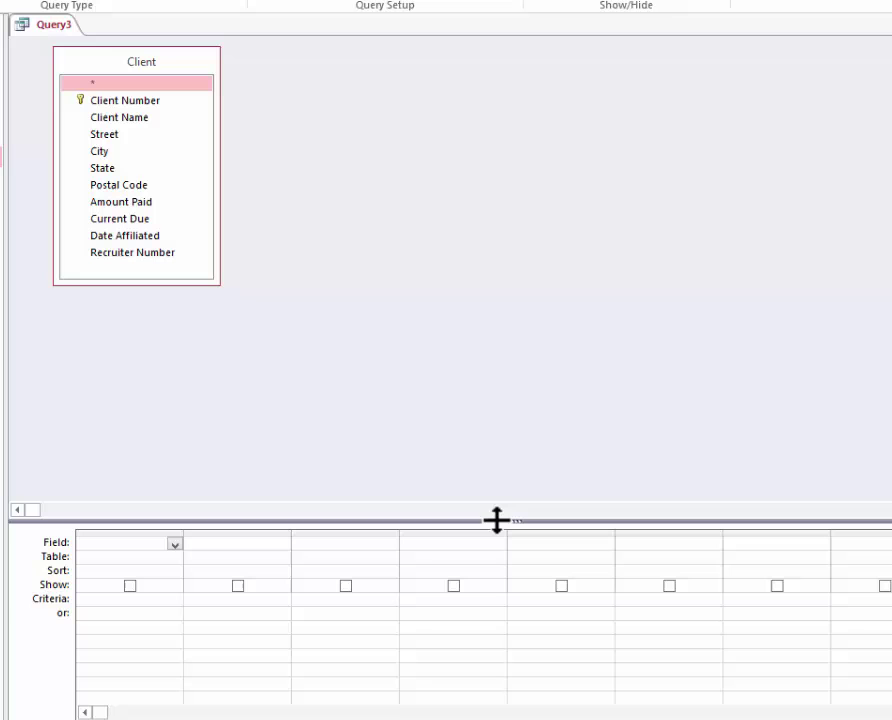
left_click_drag(497, 520, 477, 327)
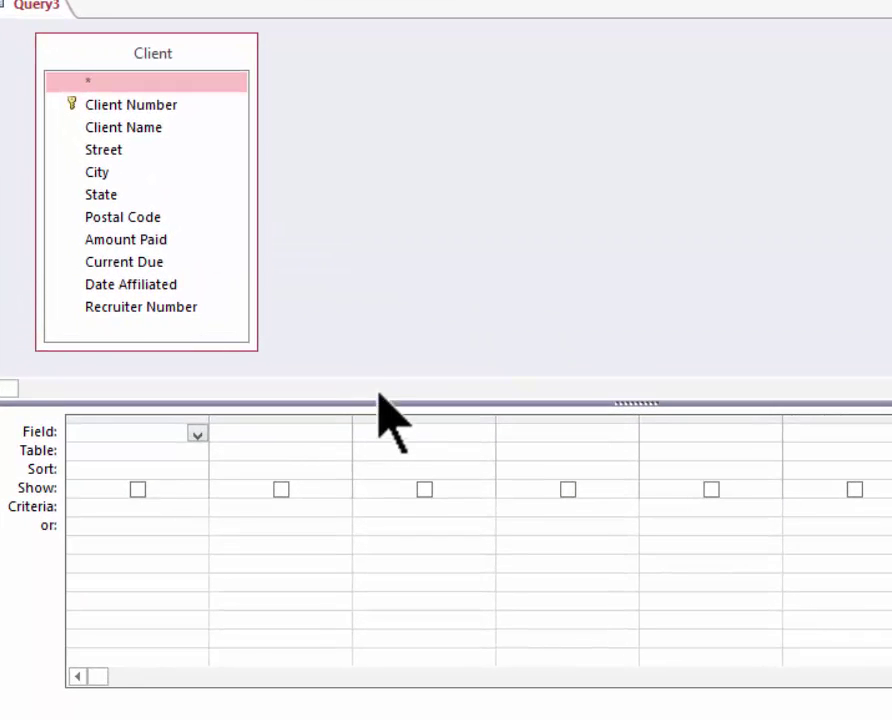
- Add the Client Number and Client Name fields to the first two columns of the design grid
double_click(108, 106)
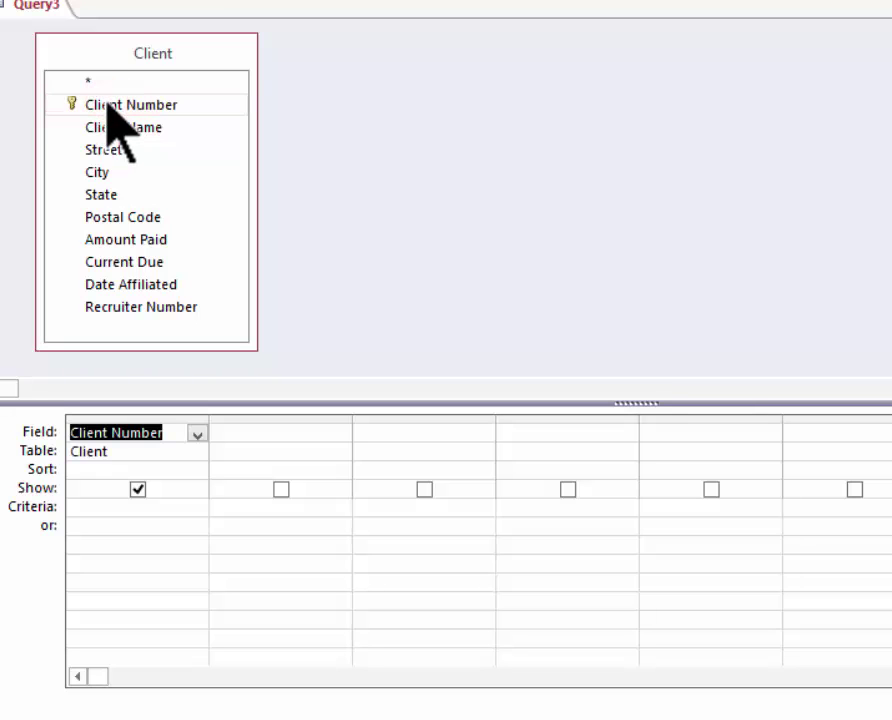
left_click(125, 118)
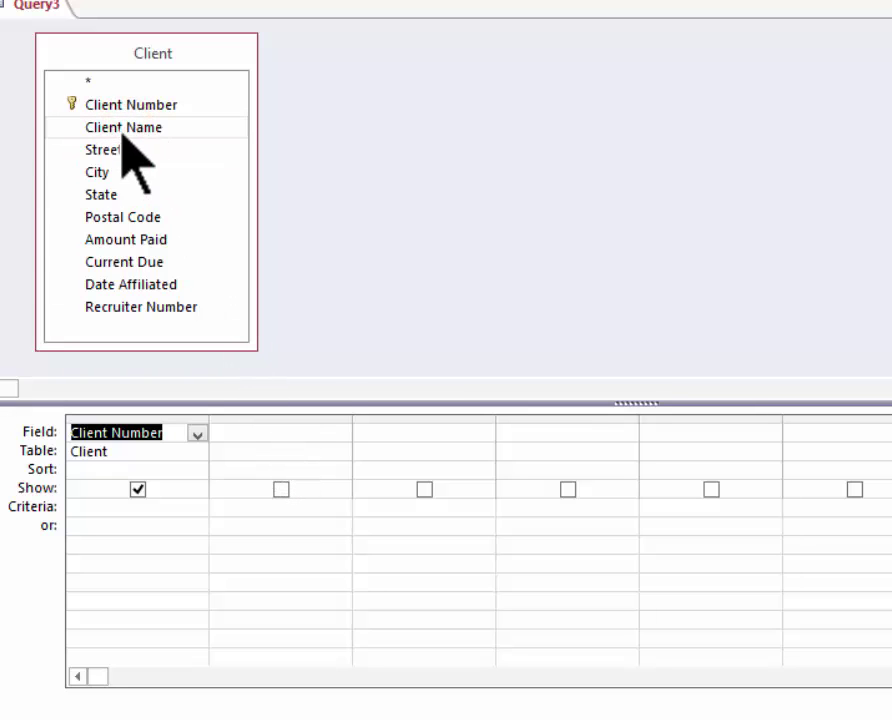
left_click_drag(125, 127, 276, 383)
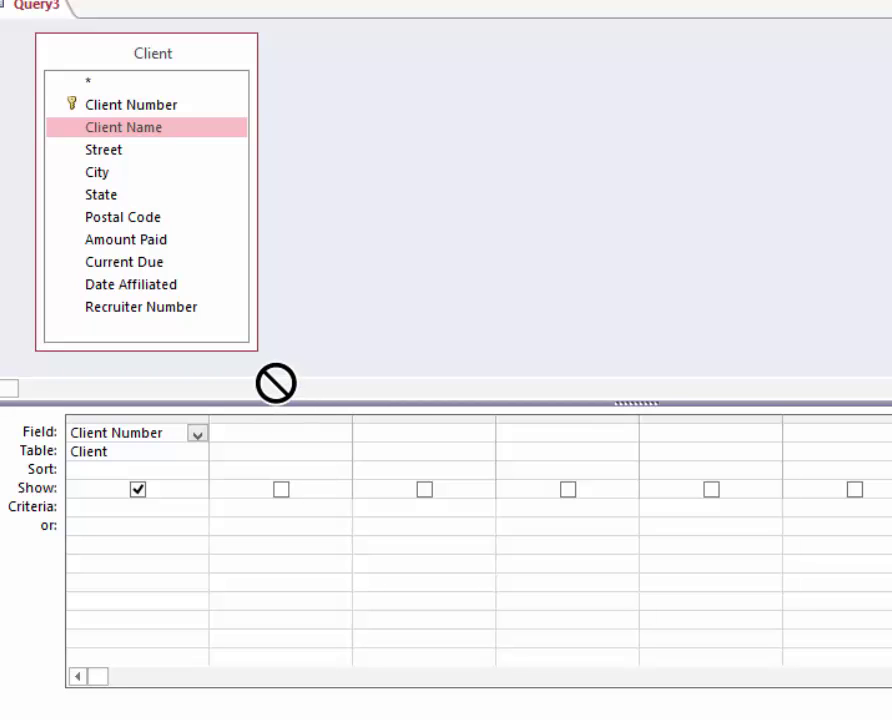
left_click_drag(276, 383, 294, 432)
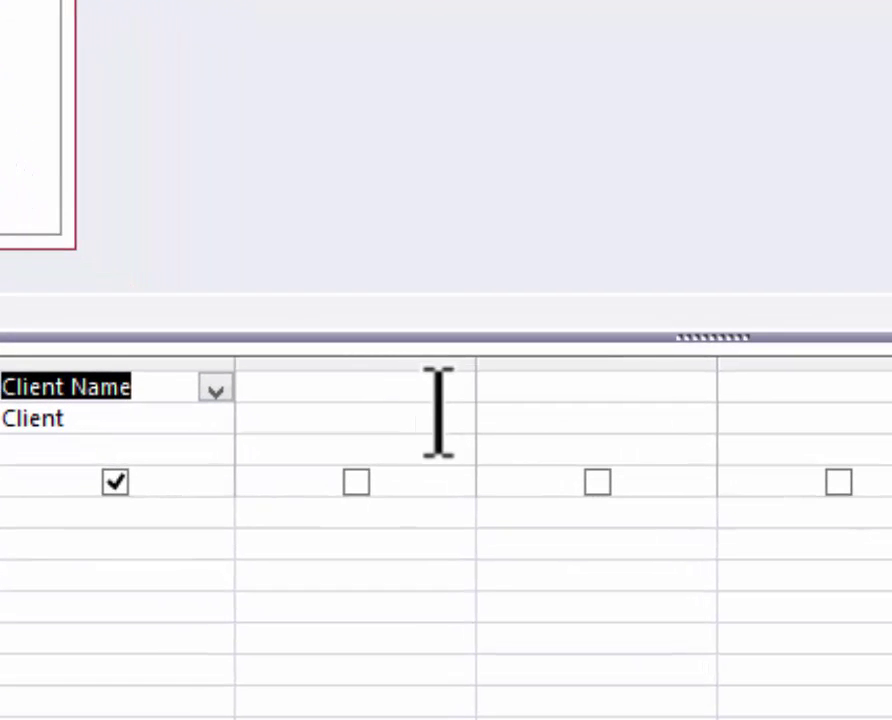
- Set the third grid column to the Street field of the Client table
left_click(462, 425)
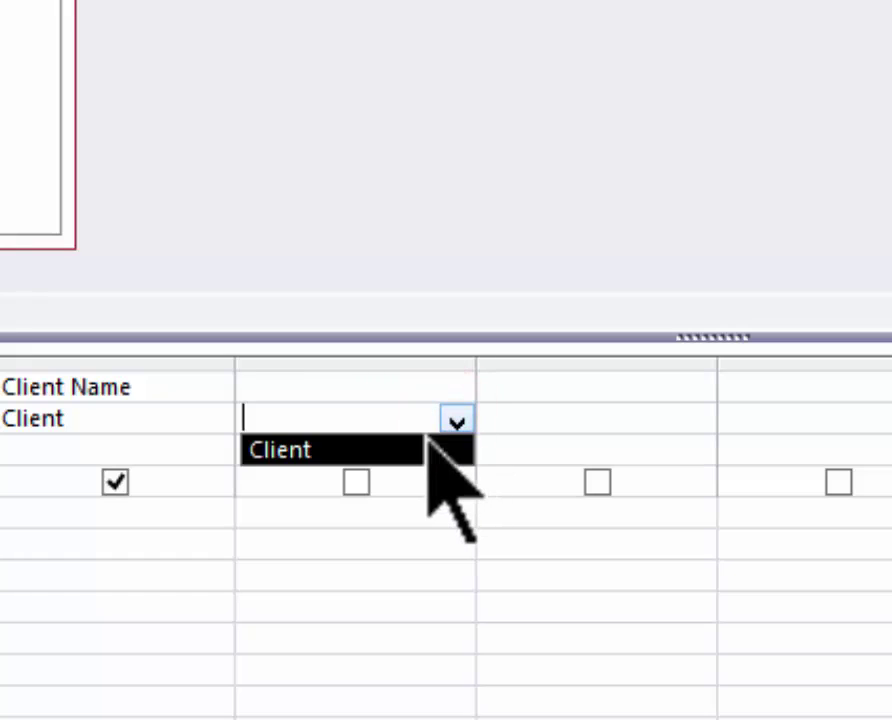
left_click(428, 445)
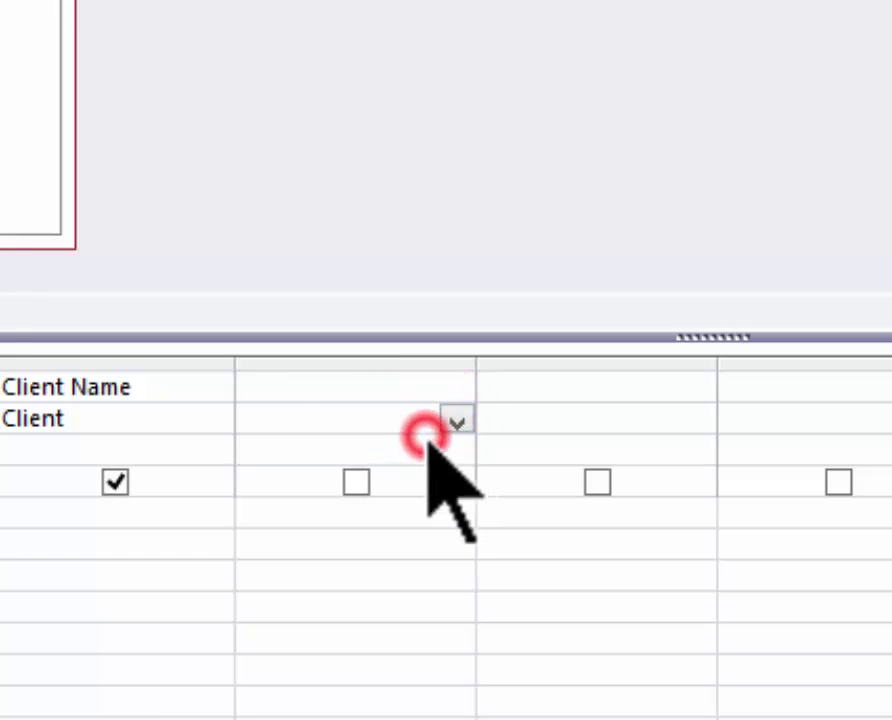
left_click(455, 388)
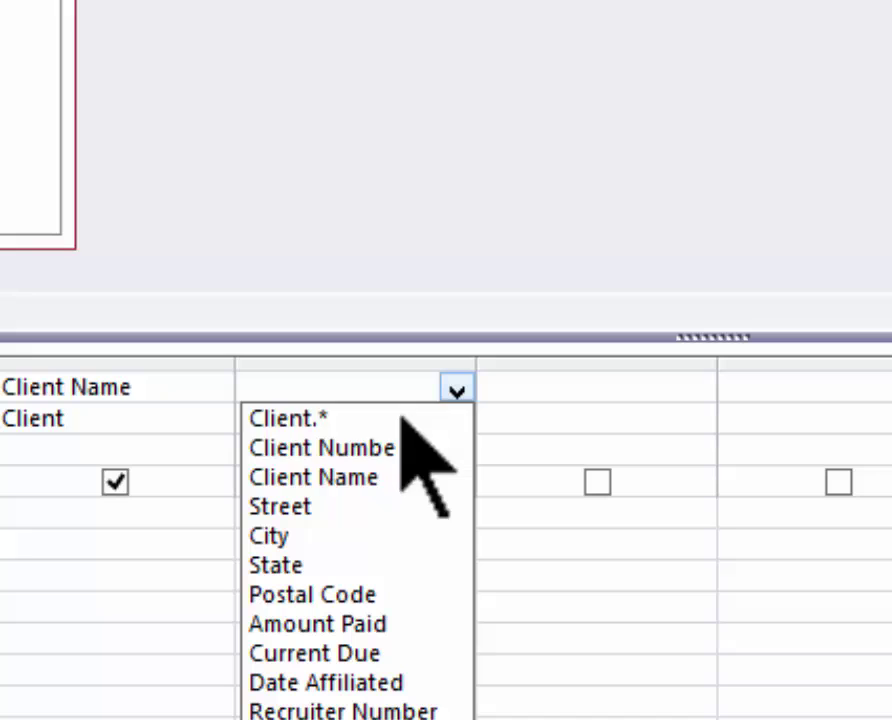
left_click(400, 545)
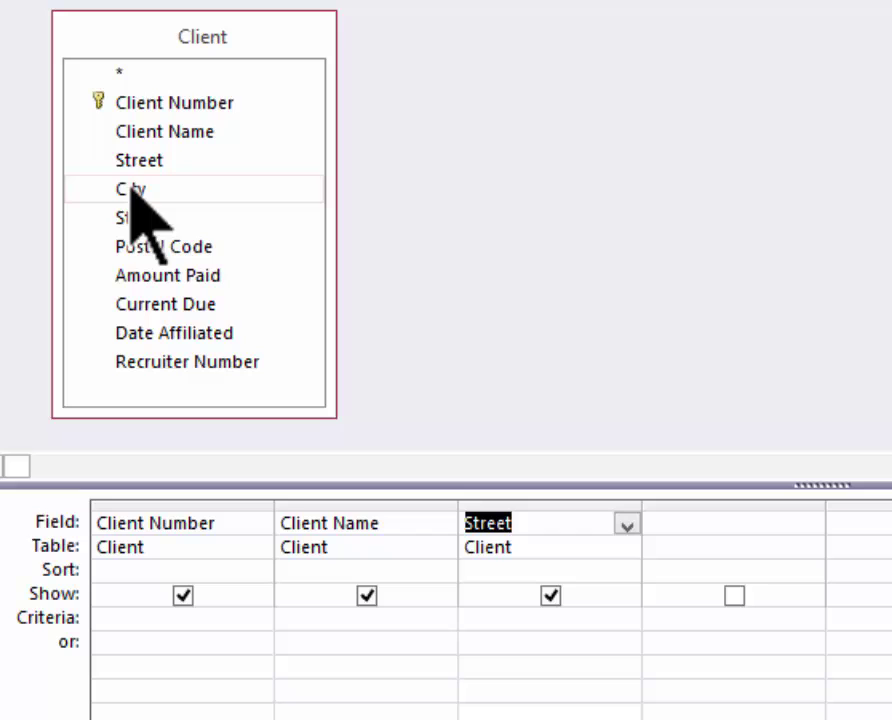
- Insert the City field into the grid before Client Name, keeping its Show option on
left_click_drag(76, 180, 280, 480)
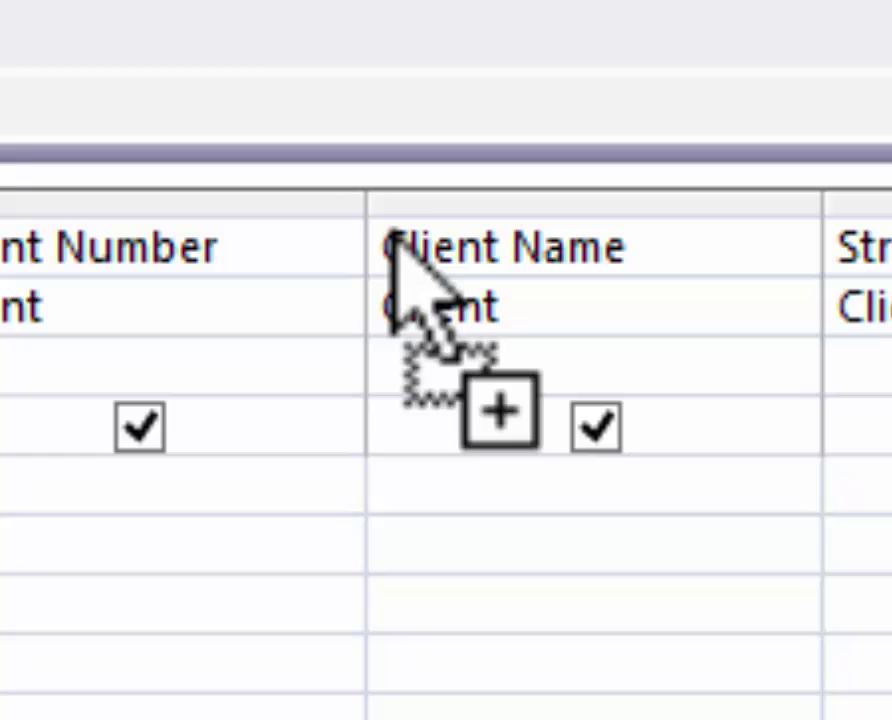
left_click_drag(391, 232, 392, 238)
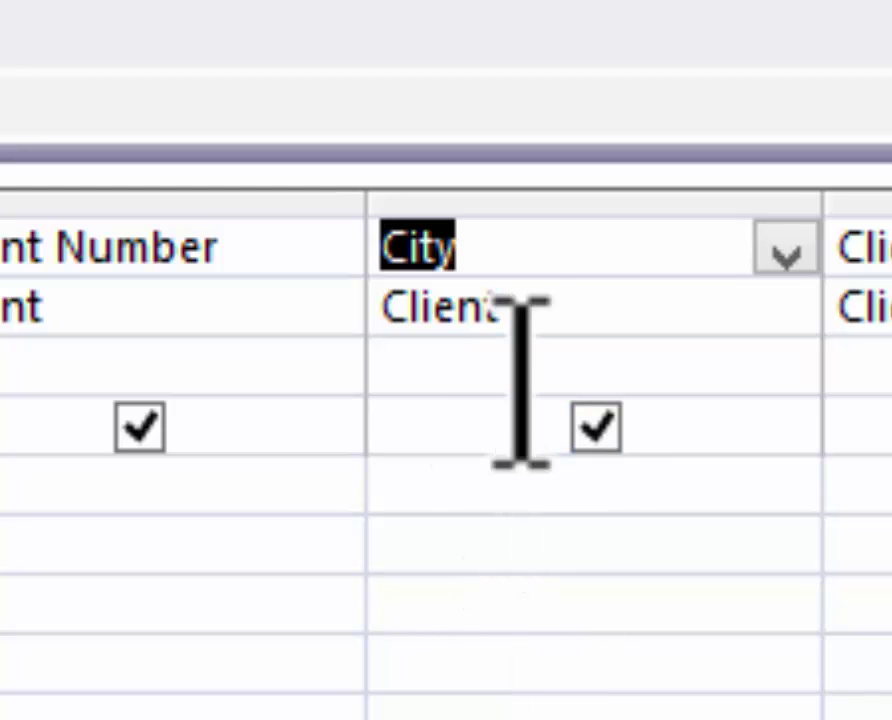
left_click(598, 426)
left_click(598, 426)
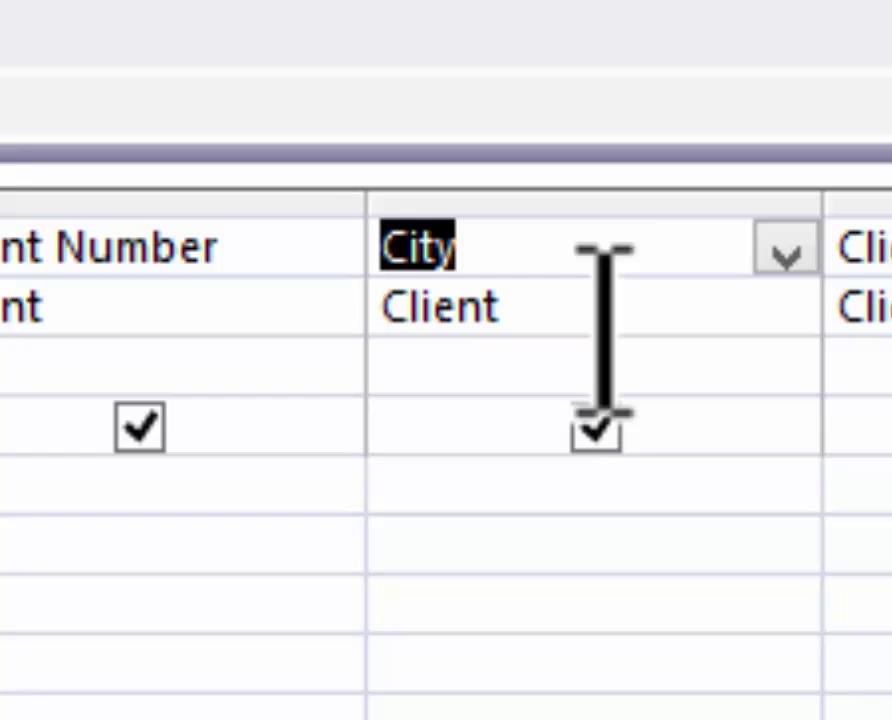
- Select the City column and move it after the Street column in the design grid
left_click(610, 203)
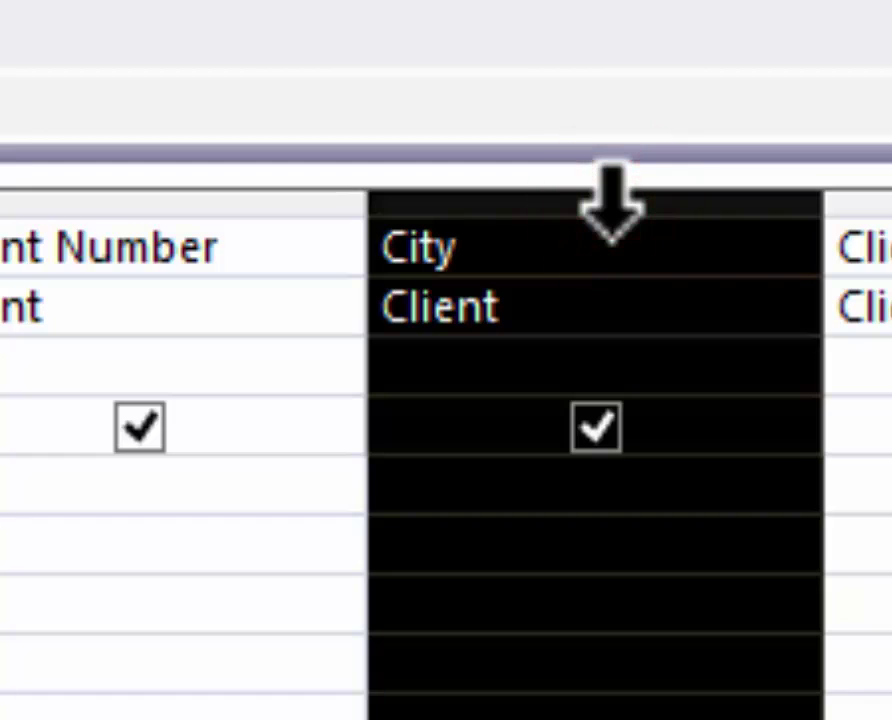
left_click_drag(610, 203, 738, 195)
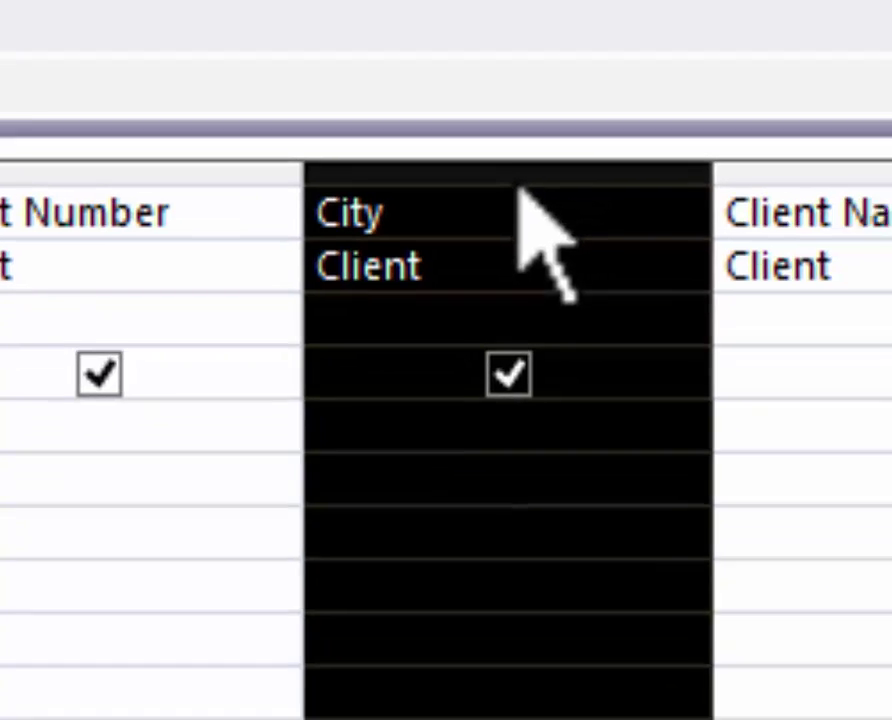
left_click_drag(520, 180, 523, 190)
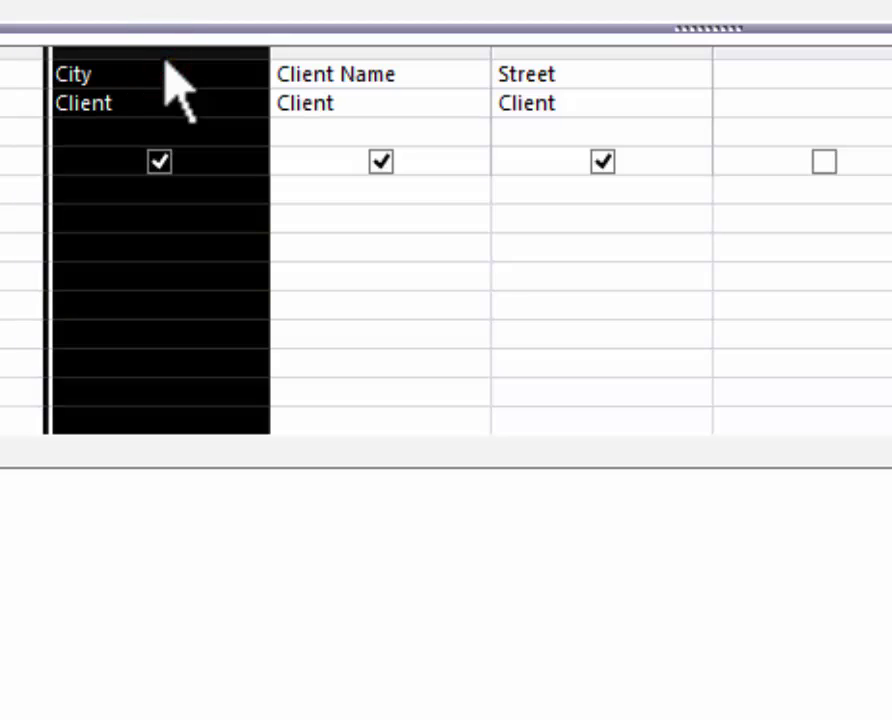
left_click_drag(166, 60, 721, 76)
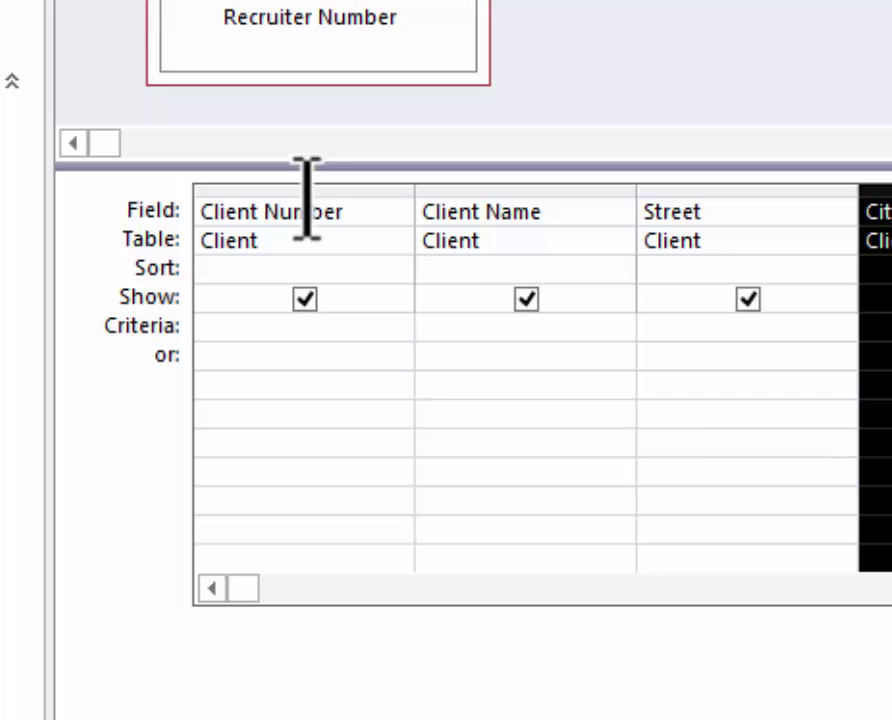
- Delete the Client Number and Client Name columns together, and insert the Client Name field again before Street
left_click(313, 187)
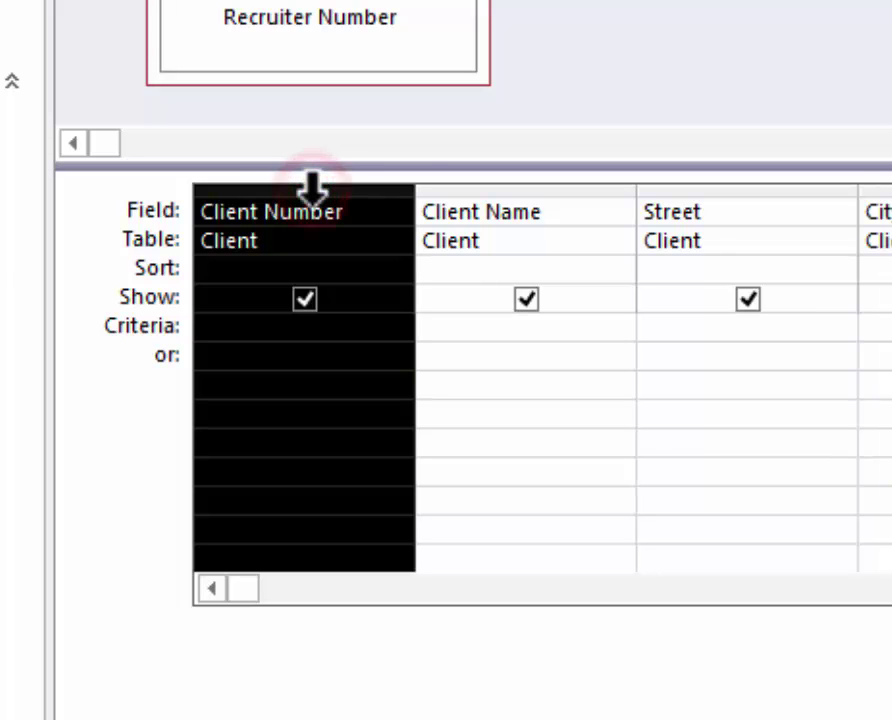
left_click_drag(313, 187, 470, 180)
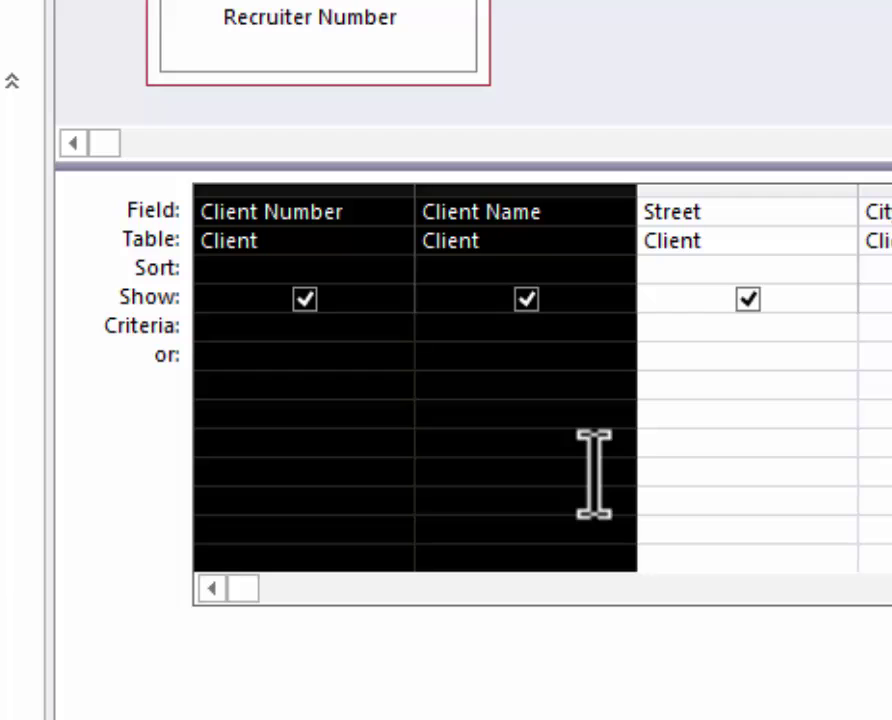
key("Delete")
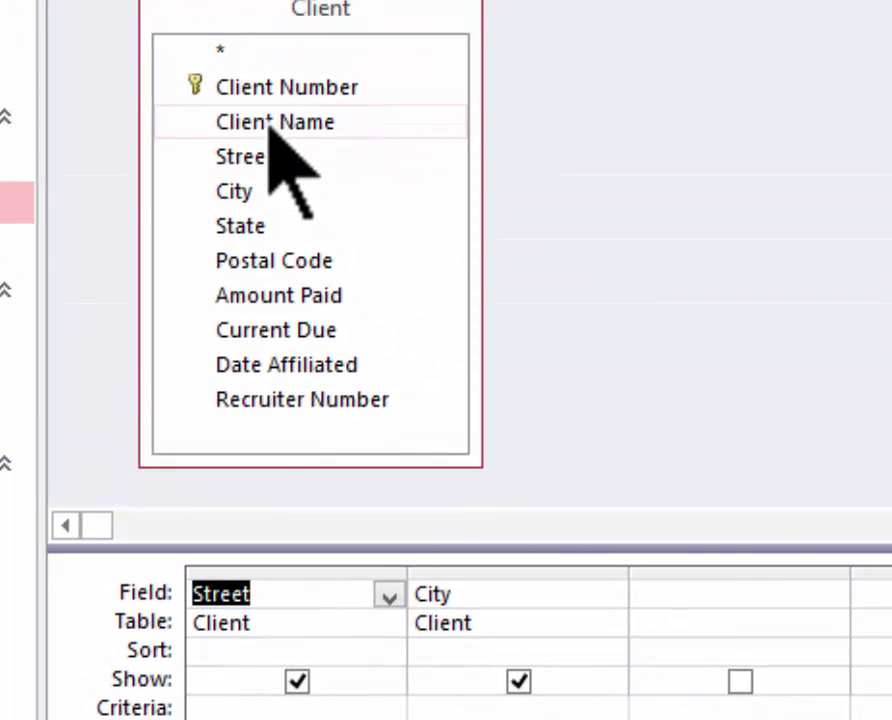
left_click_drag(268, 120, 204, 592)
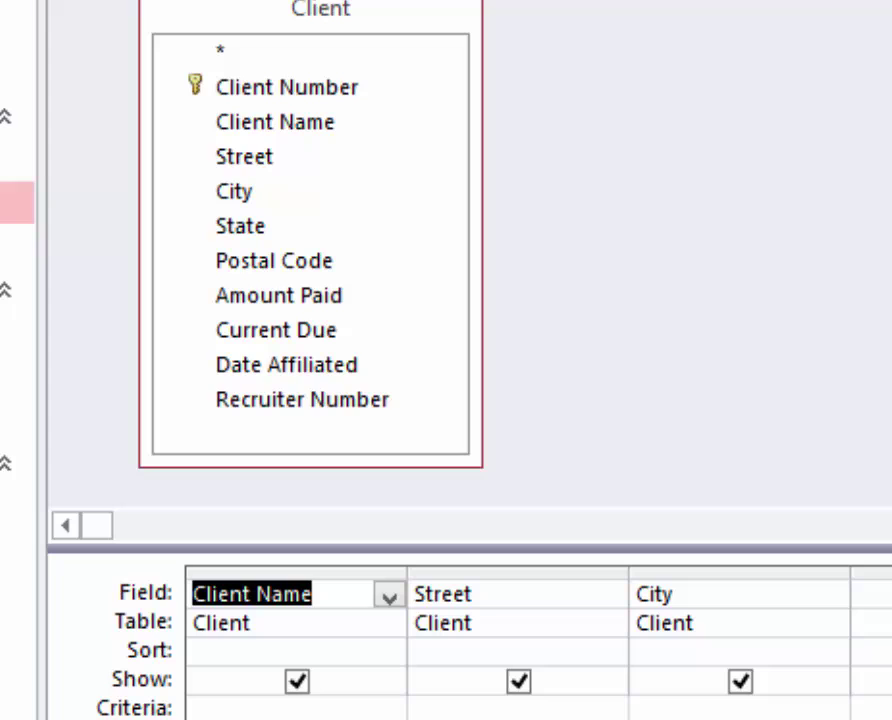